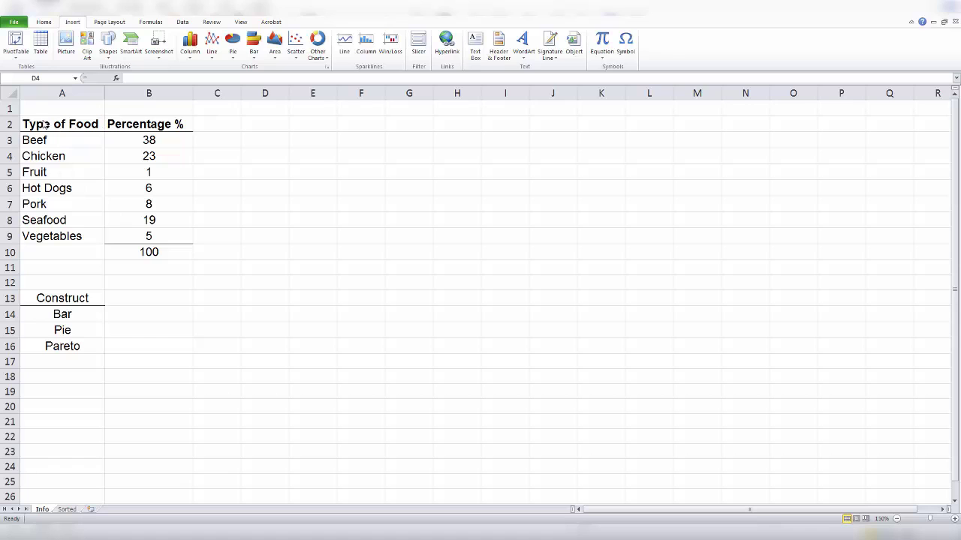
# Insert a 2-D clustered bar chart from the food and percentage data in A2:B9 and delete its legend.
pyautogui.moveTo(60, 125); pyautogui.dragTo(166, 237)
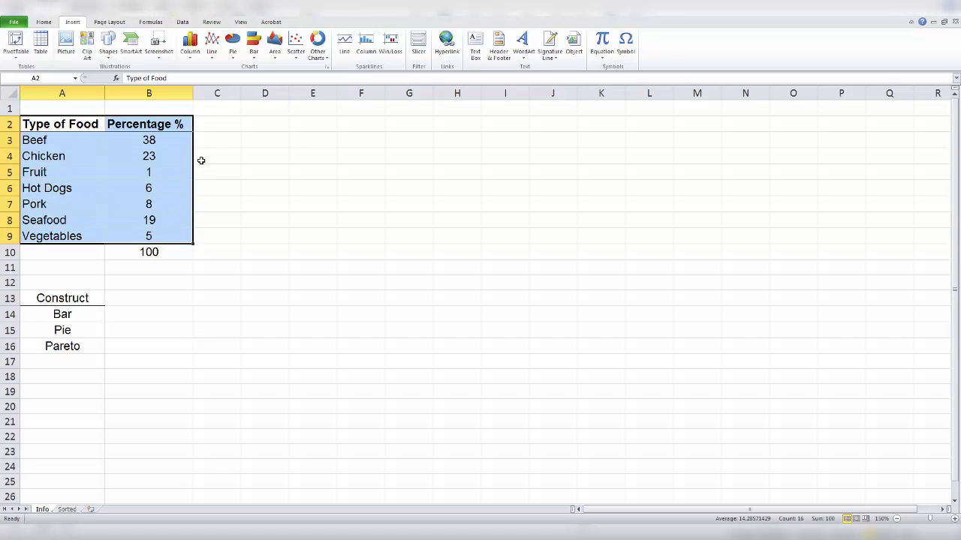
pyautogui.click(255, 47)
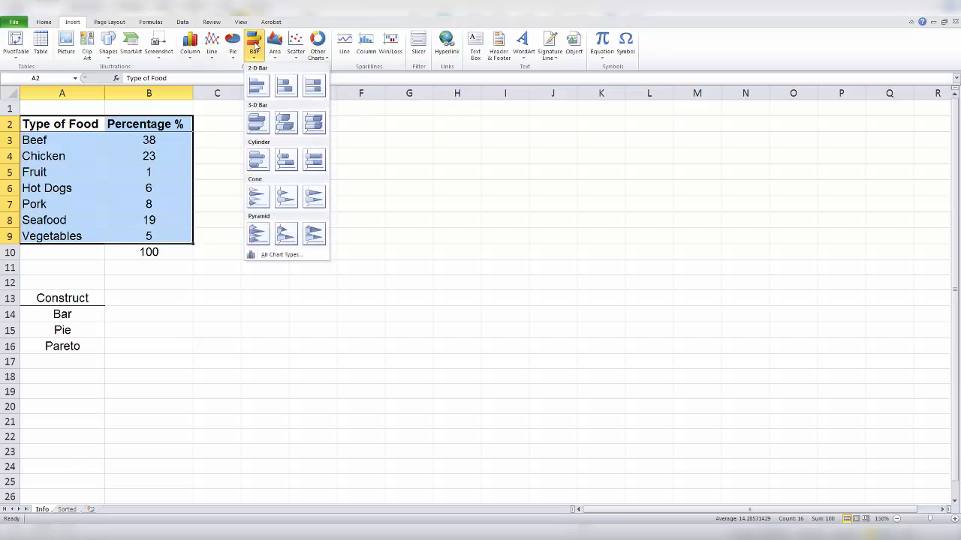
pyautogui.click(258, 87)
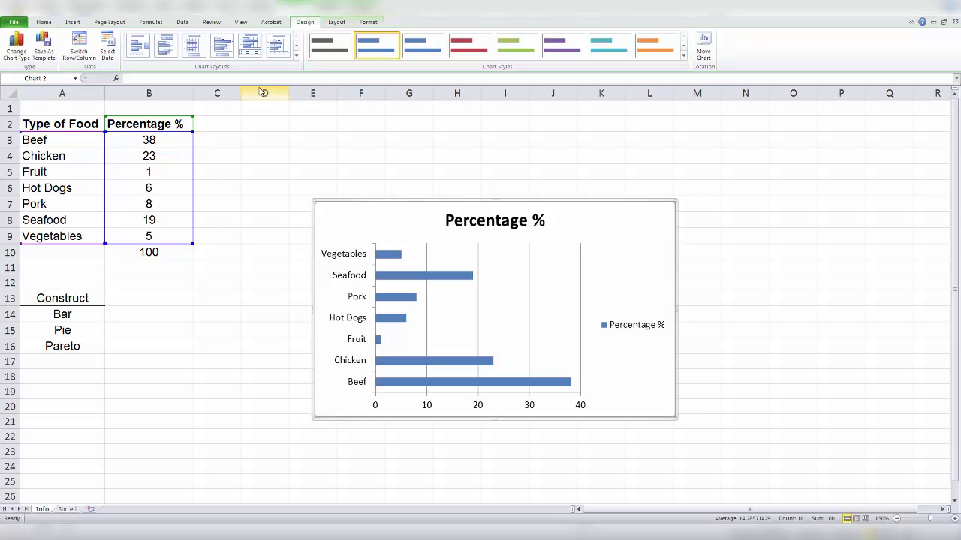
pyautogui.rightClick(630, 329)
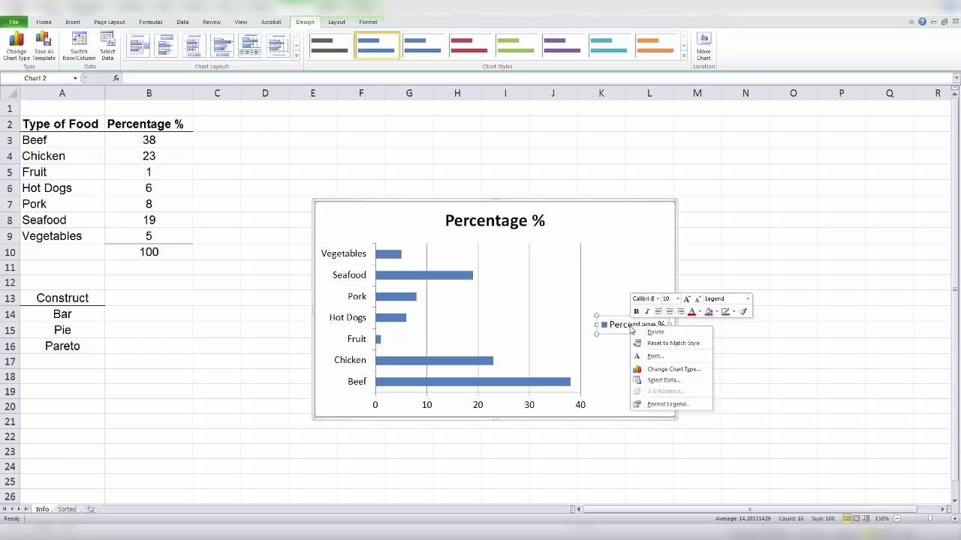
pyautogui.click(650, 332)
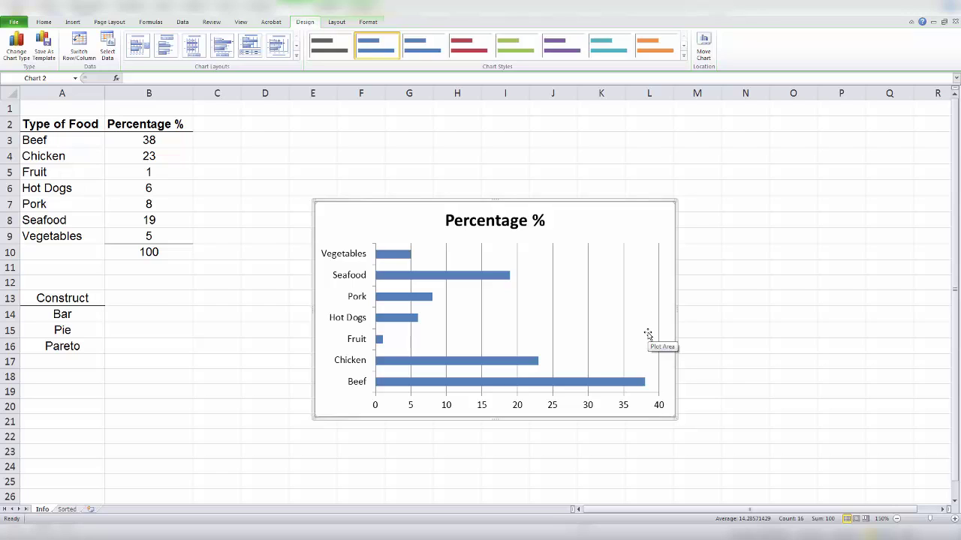
# Change the bar chart's title to "Grilling Preferences".
pyautogui.click(542, 221)
pyautogui.click(543, 222)
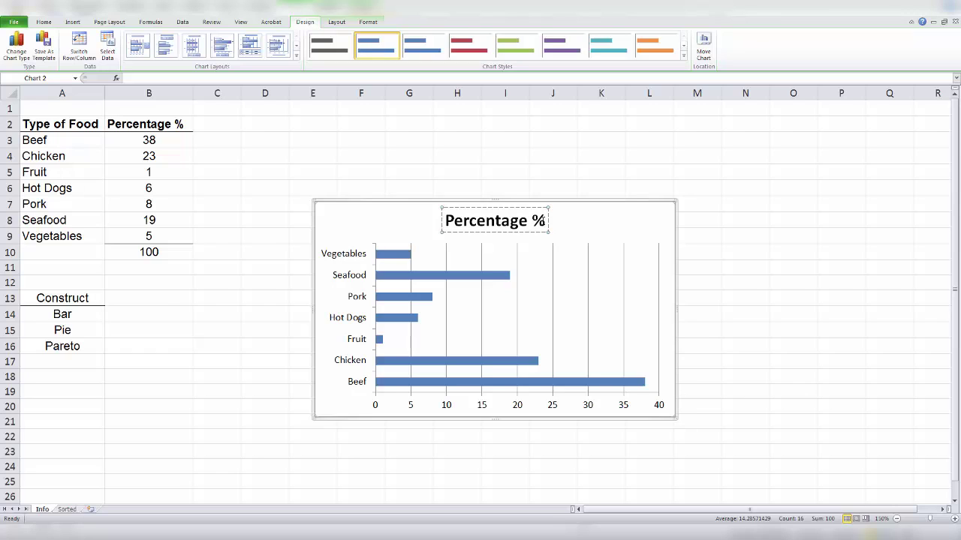
pyautogui.press('BackSpace')
pyautogui.press('BackSpace')
pyautogui.press('BackSpace')
pyautogui.press('BackSpace')
pyautogui.press('BackSpace')
pyautogui.press('BackSpace')
pyautogui.press('BackSpace')
pyautogui.press('BackSpace')
pyautogui.press('BackSpace')
pyautogui.press('BackSpace')
pyautogui.press('BackSpace')
pyautogui.press('BackSpace')
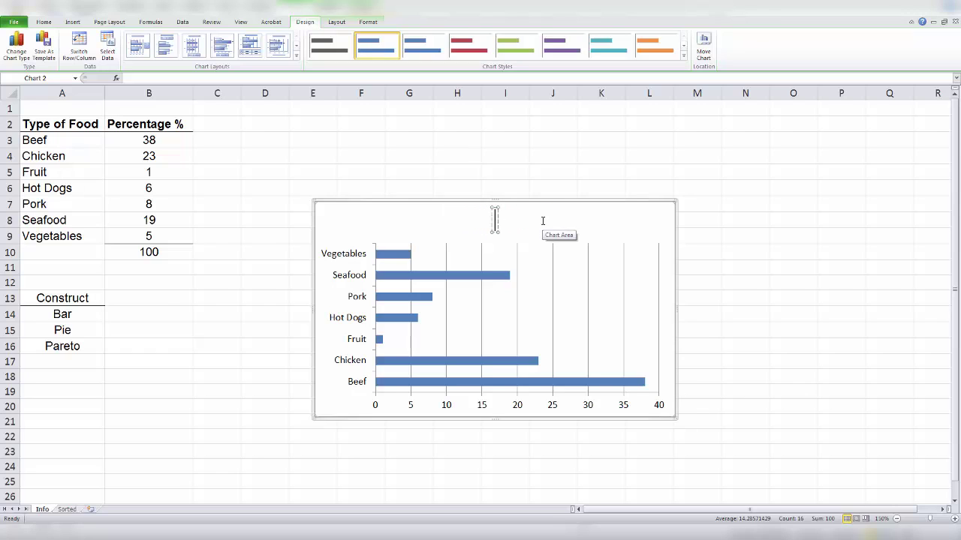
pyautogui.write('Grilling')
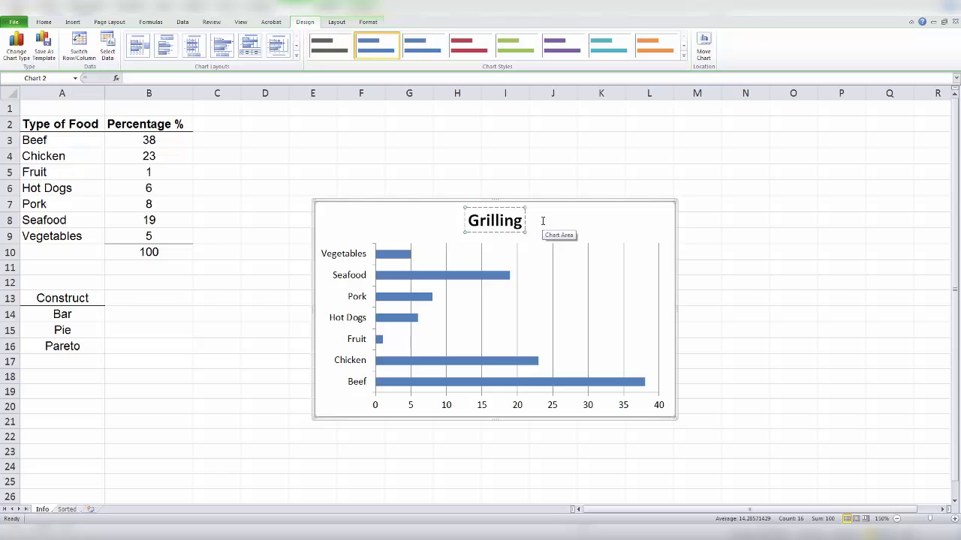
pyautogui.write(' p')
pyautogui.press('BackSpace')
pyautogui.write('Preferences')
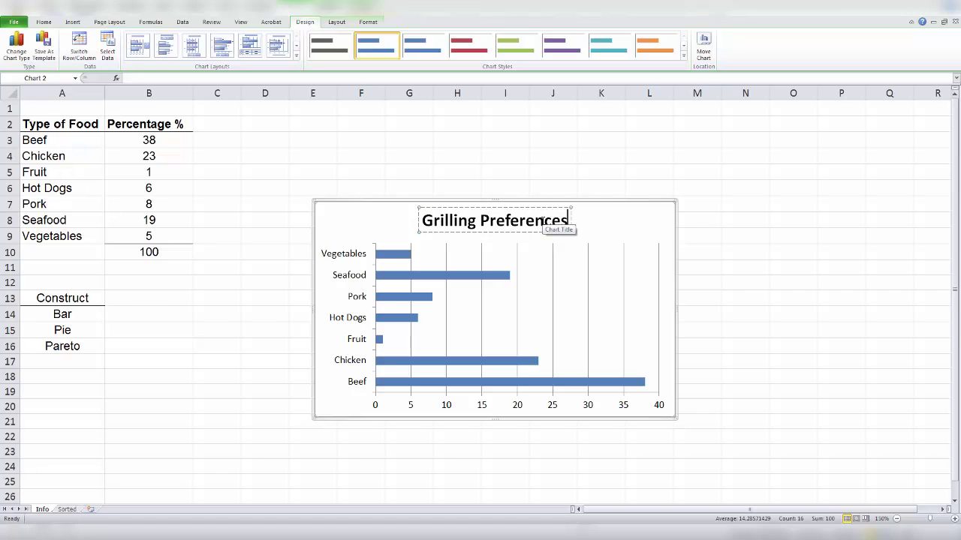
pyautogui.click(596, 213)
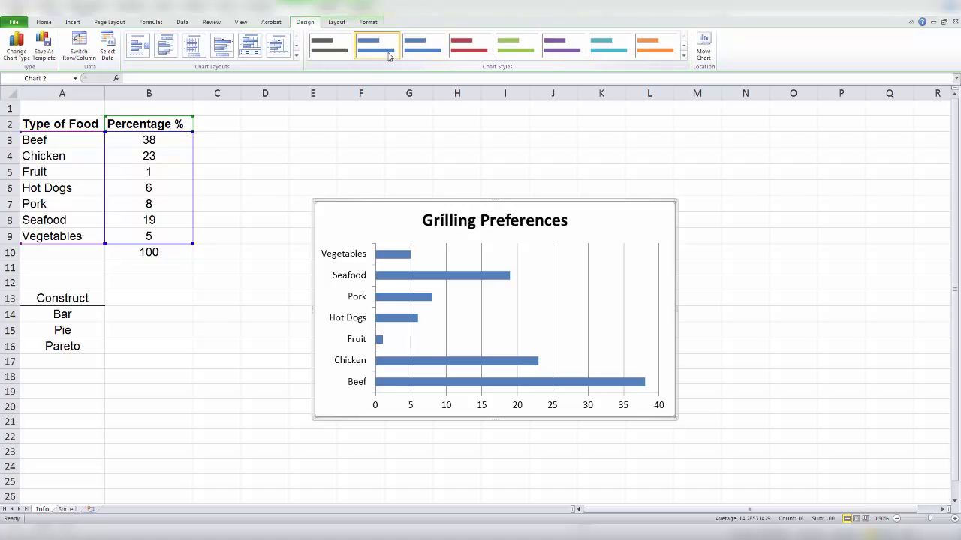
# Add a primary horizontal axis title below the axis of the bar chart and set its text to "Percentages".
pyautogui.click(338, 22)
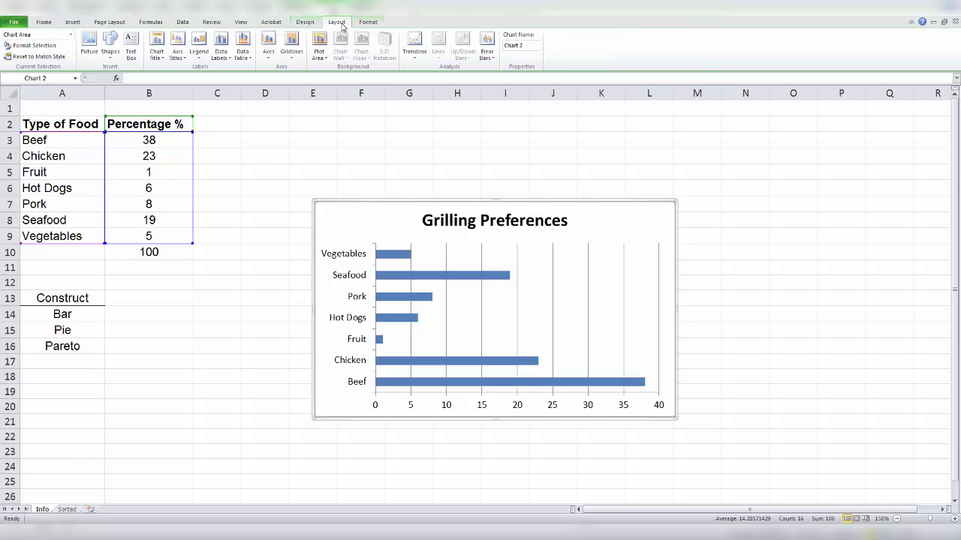
pyautogui.click(186, 58)
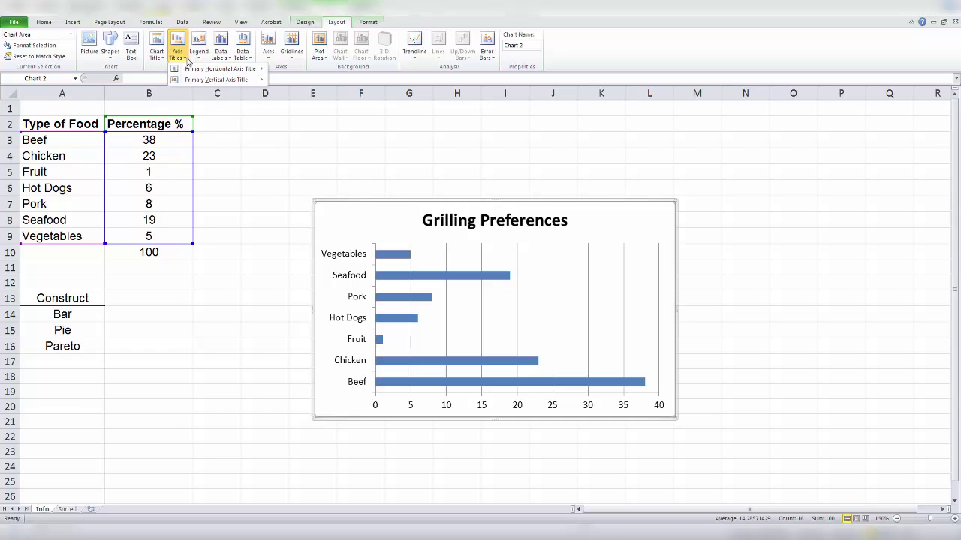
pyautogui.moveTo(190, 70)
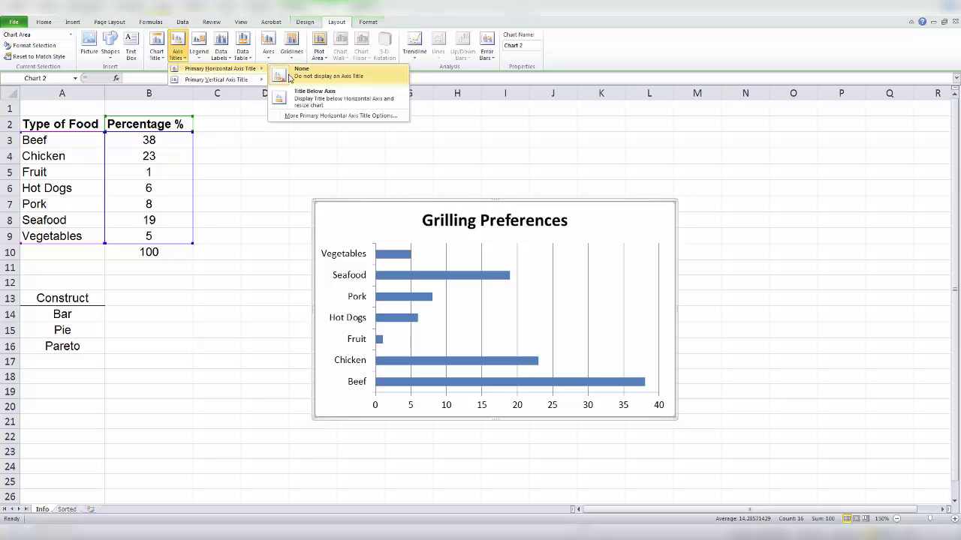
pyautogui.click(316, 102)
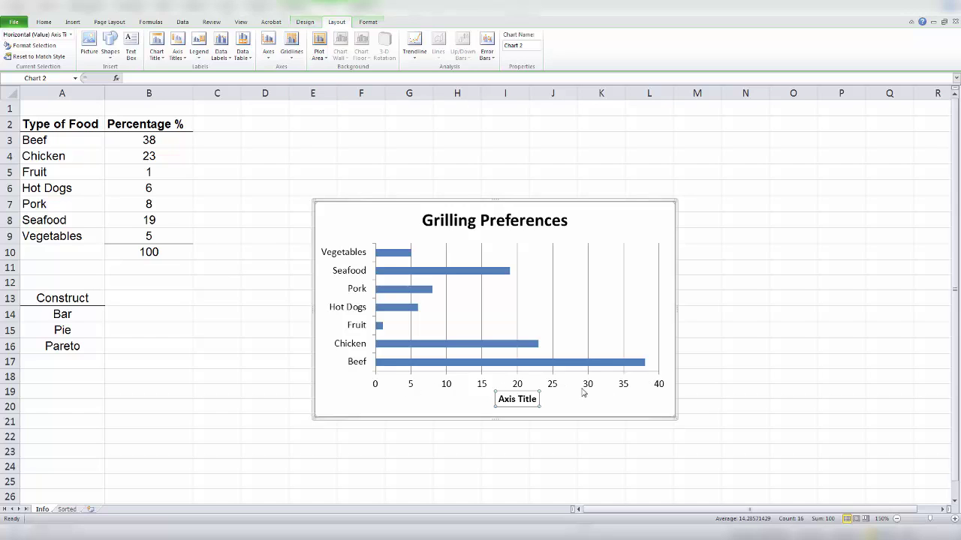
pyautogui.click(537, 398)
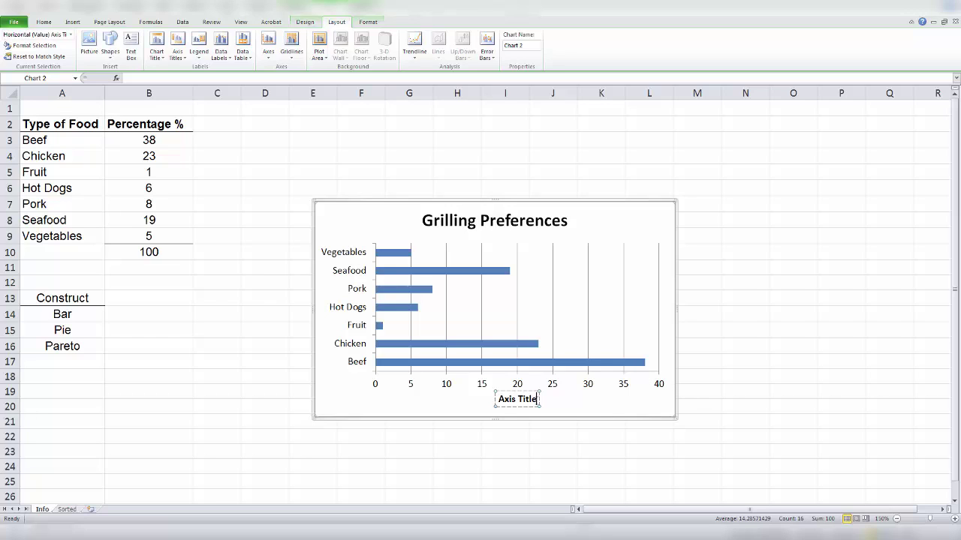
pyautogui.press('BackSpace')
pyautogui.press('BackSpace')
pyautogui.press('BackSpace')
pyautogui.press('BackSpace')
pyautogui.press('BackSpace')
pyautogui.press('BackSpace')
pyautogui.press('BackSpace')
pyautogui.press('BackSpace')
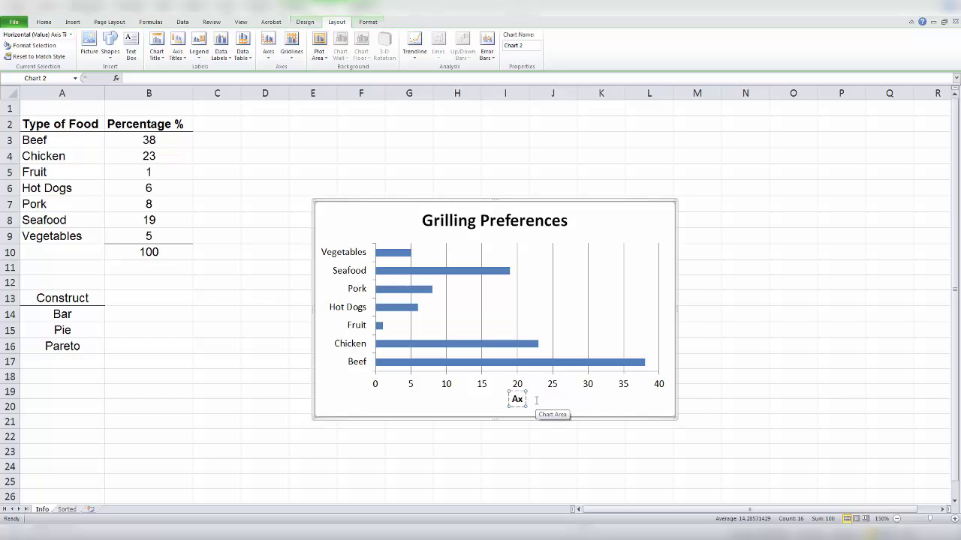
pyautogui.press('BackSpace')
pyautogui.press('BackSpace')
pyautogui.write('Percentages')
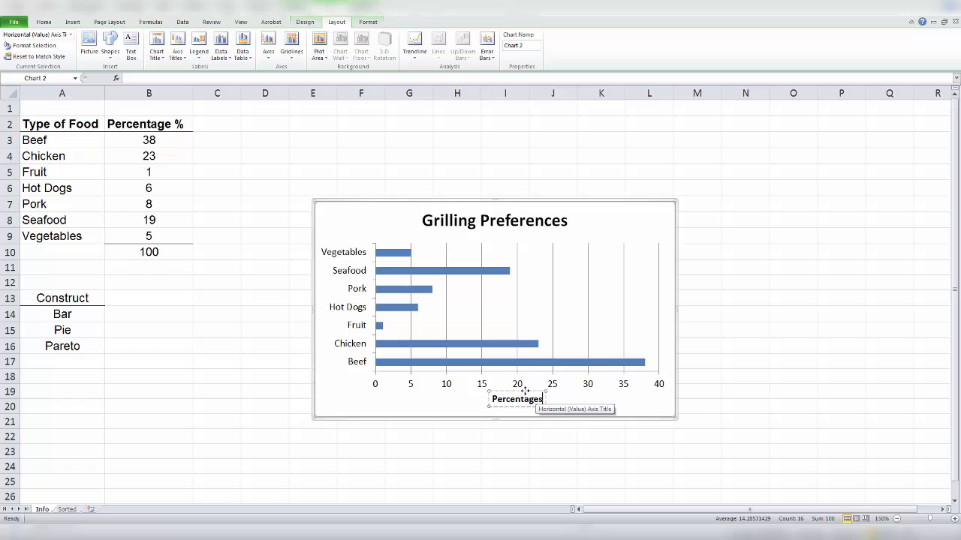
pyautogui.click(458, 398)
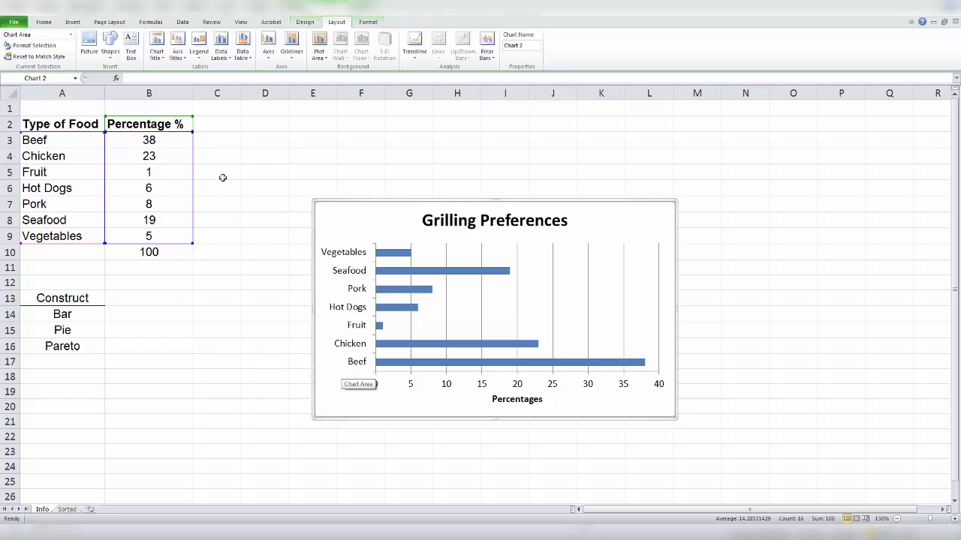
# Add a rotated primary vertical axis title to the bar chart with the text "Type of Food".
pyautogui.click(184, 60)
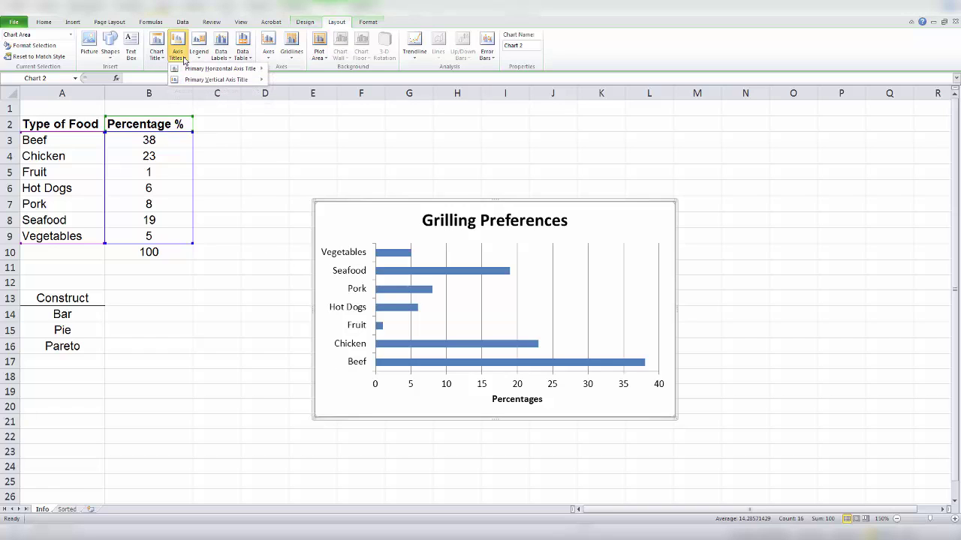
pyautogui.moveTo(236, 80)
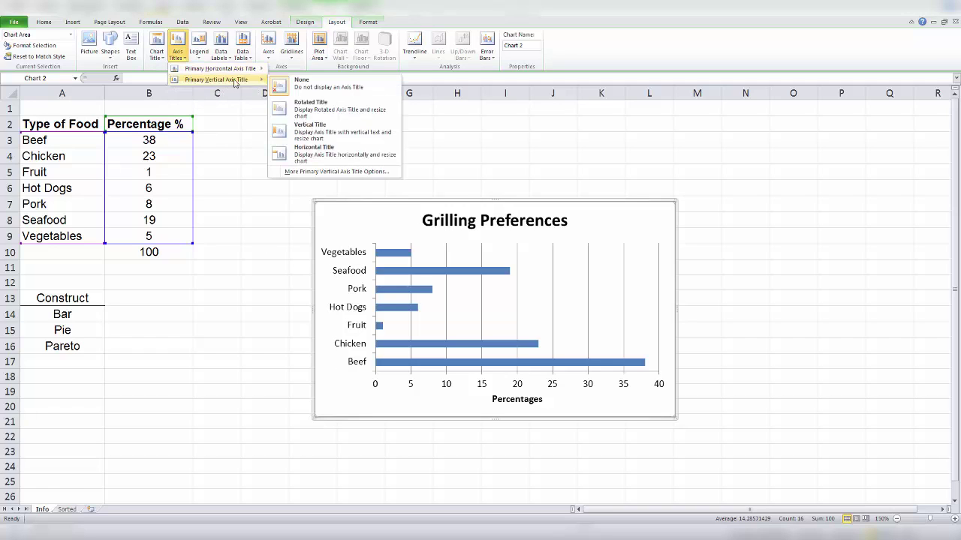
pyautogui.click(328, 118)
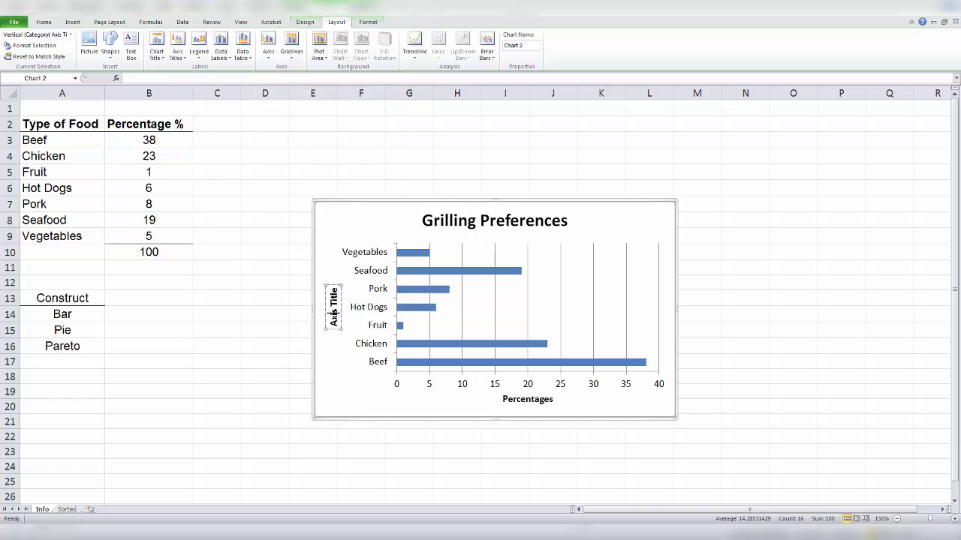
pyautogui.click(160, 78)
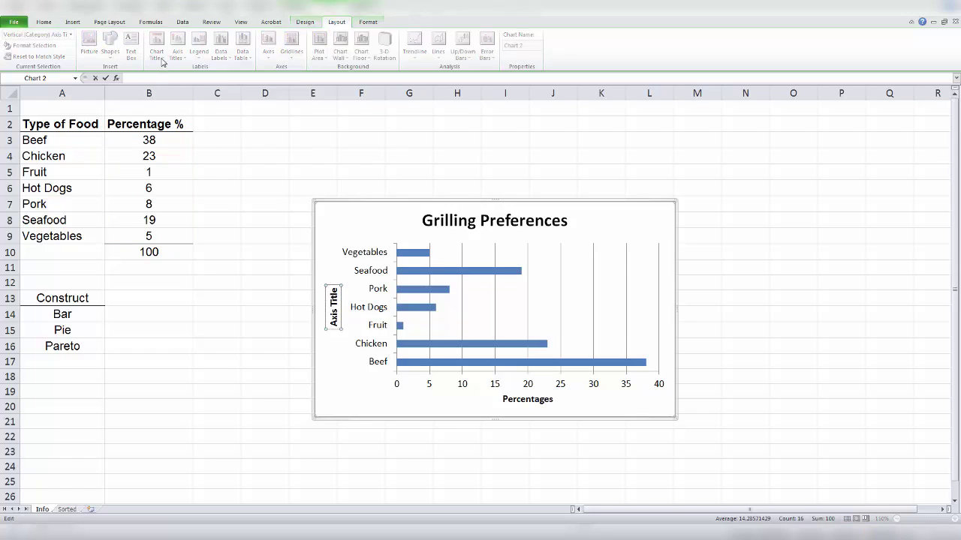
pyautogui.write('Type of Food')
pyautogui.press('Return')
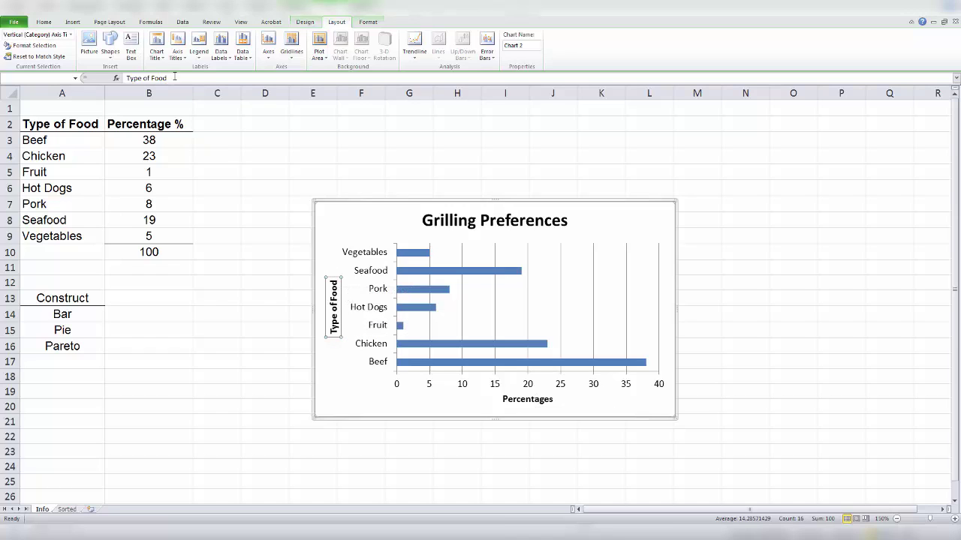
pyautogui.moveTo(175, 78); pyautogui.dragTo(143, 71)
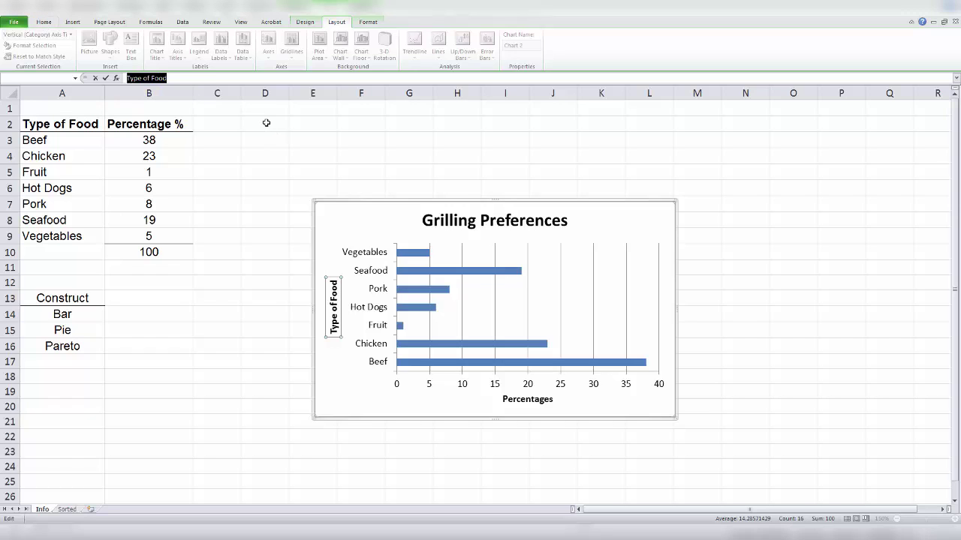
pyautogui.click(337, 224)
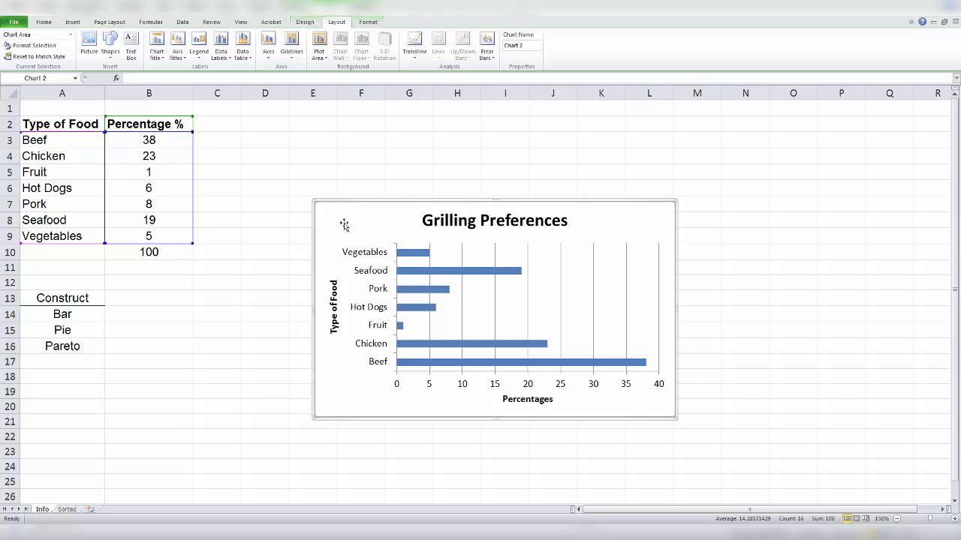